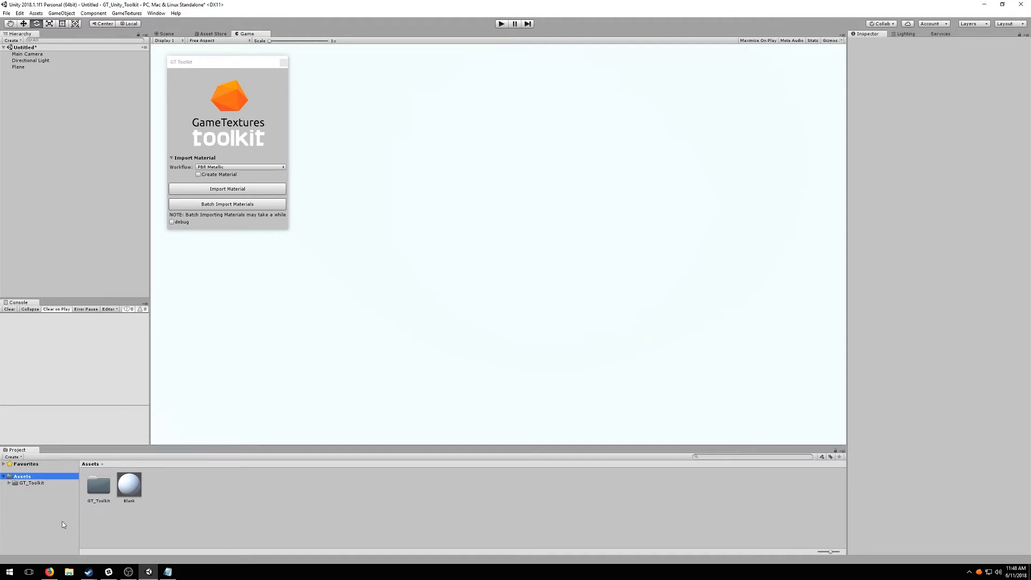
- Download Rocky Ground With Grass from GameTextures.com at 2k Bitmap resolution and save the zip
click(50, 572)
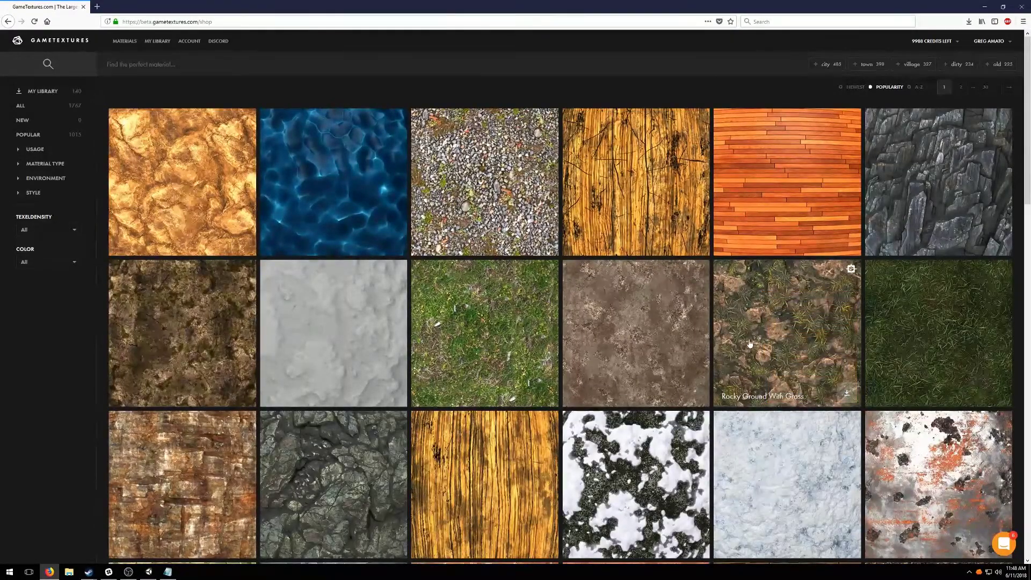
click(848, 396)
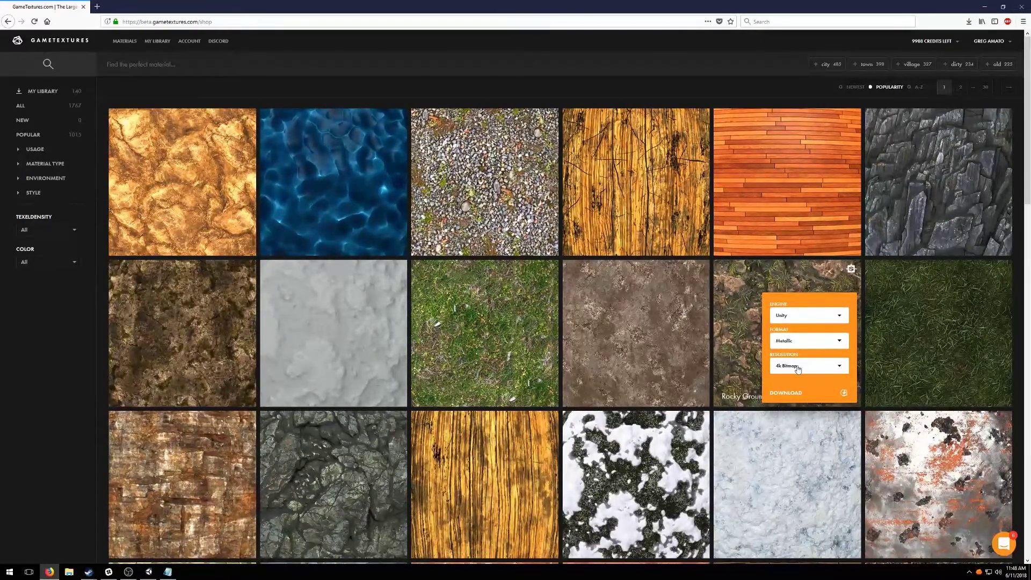
click(831, 366)
click(841, 385)
click(841, 391)
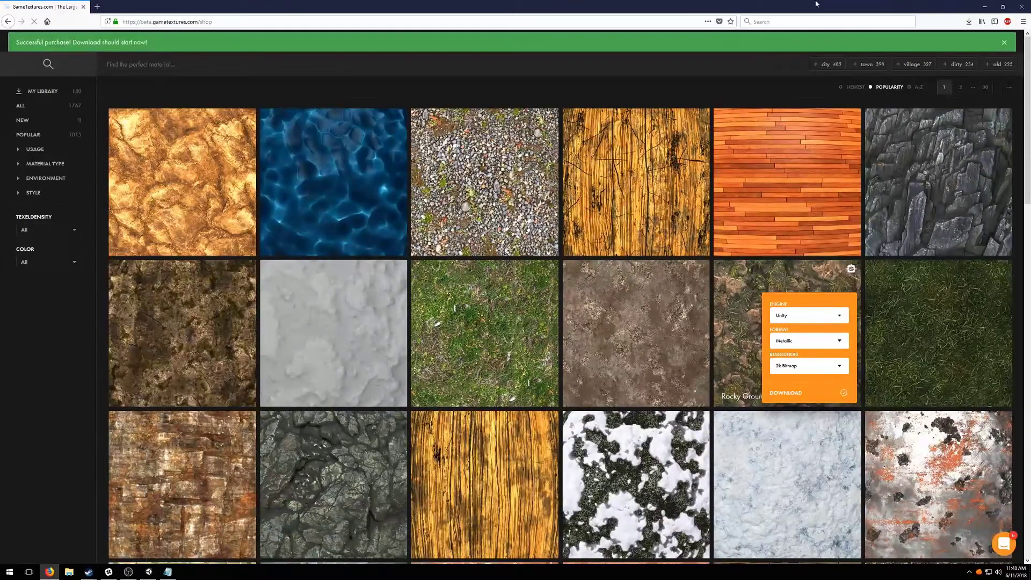
click(457, 371)
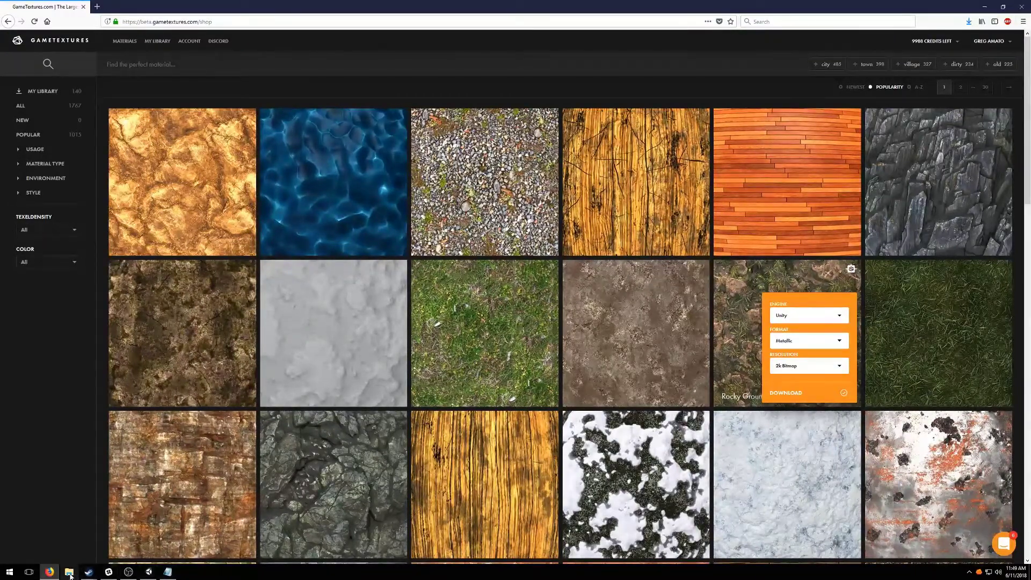
- In Unity's GT Toolkit, keep the import workflow on PBR Metallic with Create Material enabled
click(148, 571)
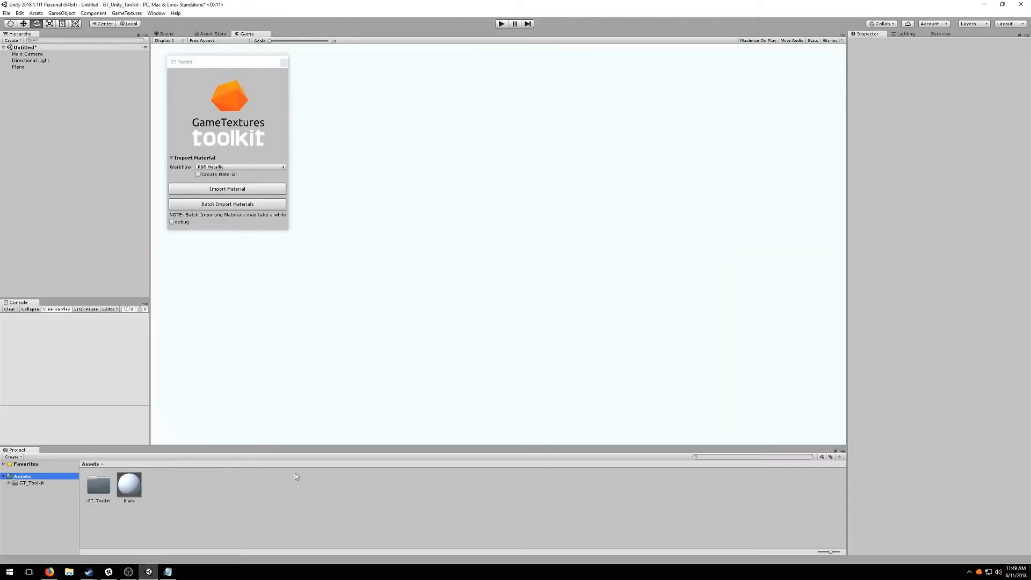
click(203, 63)
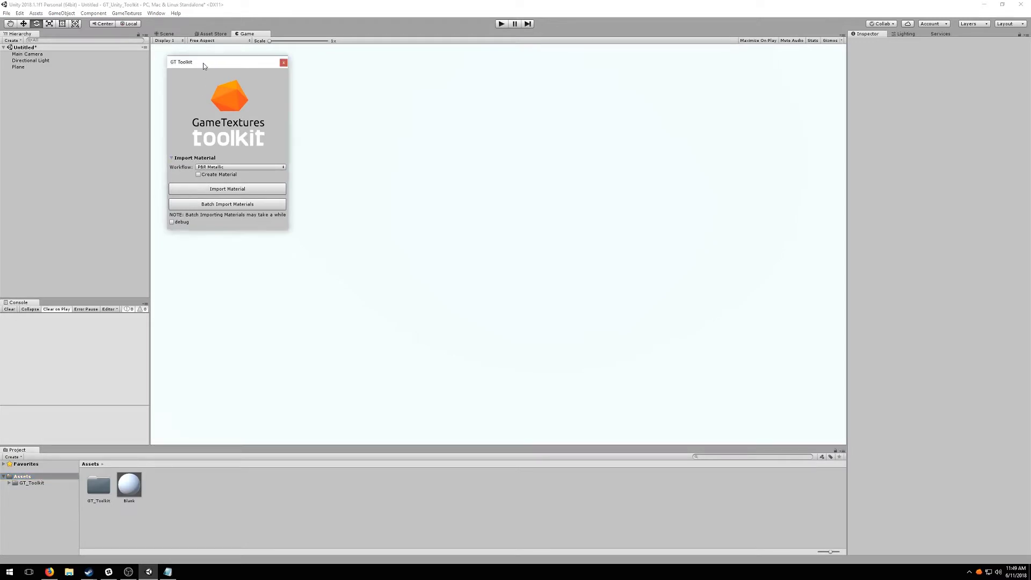
click(216, 167)
click(221, 178)
- Import RockyGroundWithGrass.gtex from the Desktop's RockyGroundWithMoss folder through Import Material
click(200, 189)
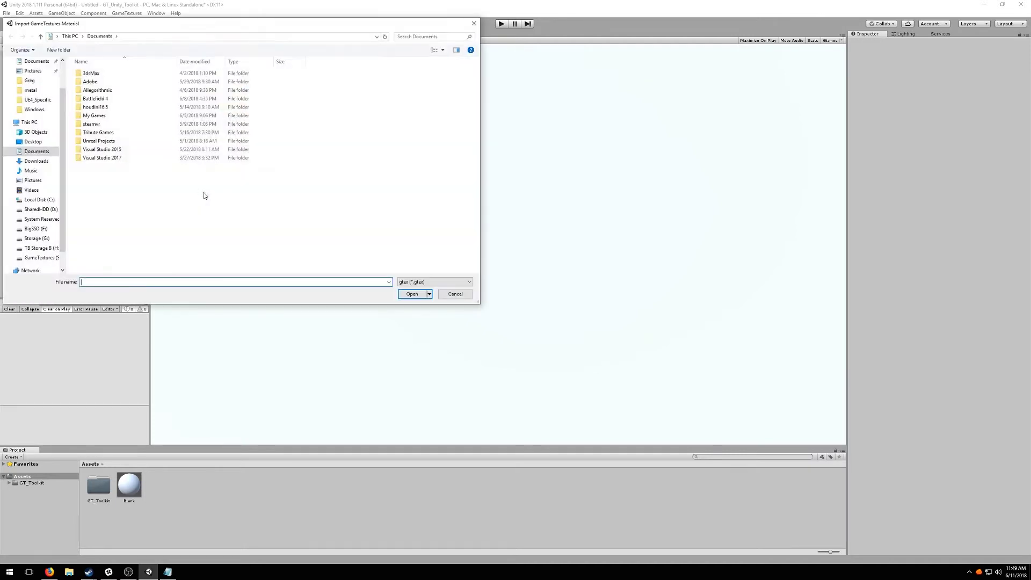
click(29, 123)
click(32, 142)
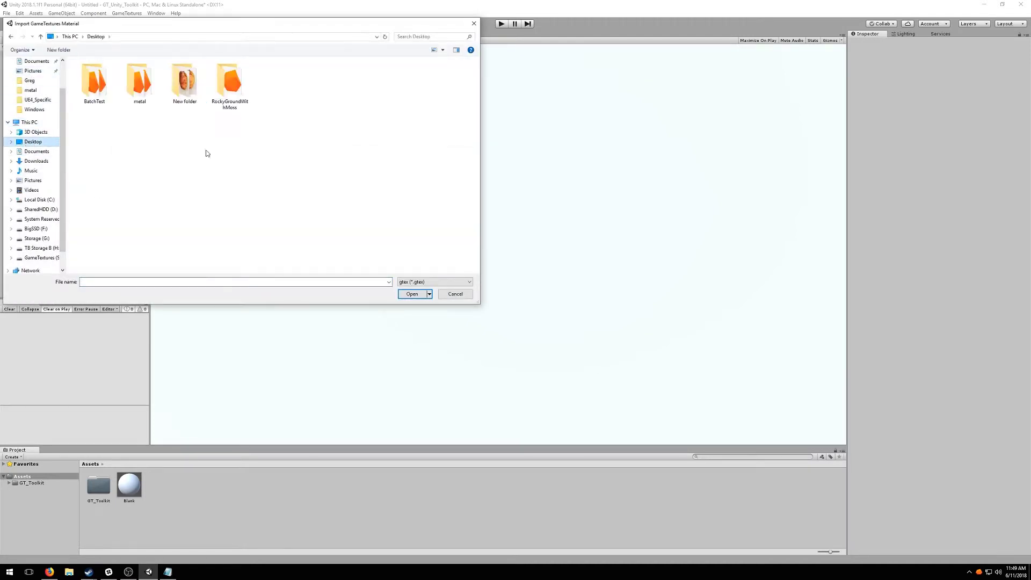
double_click(227, 83)
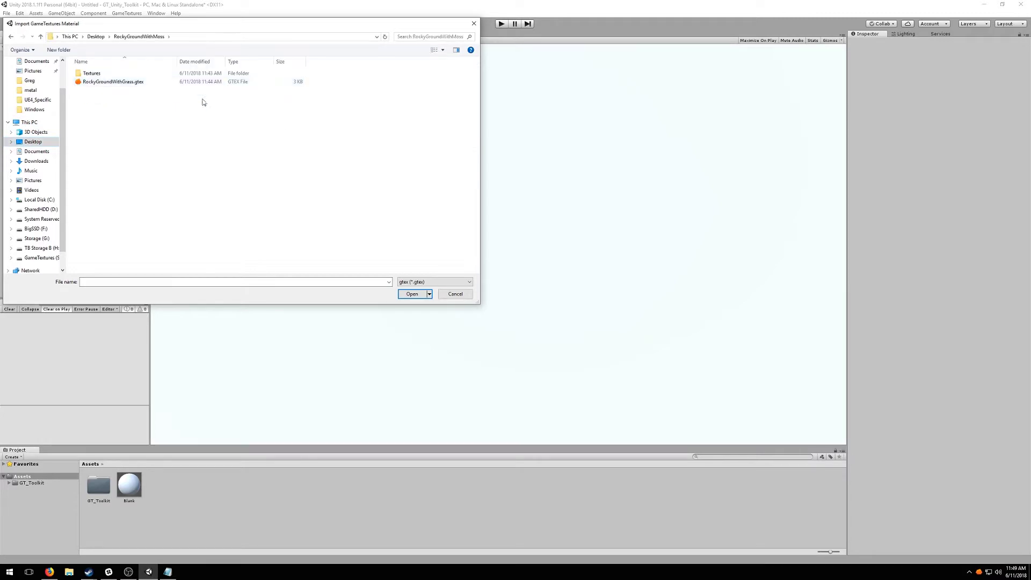
click(108, 85)
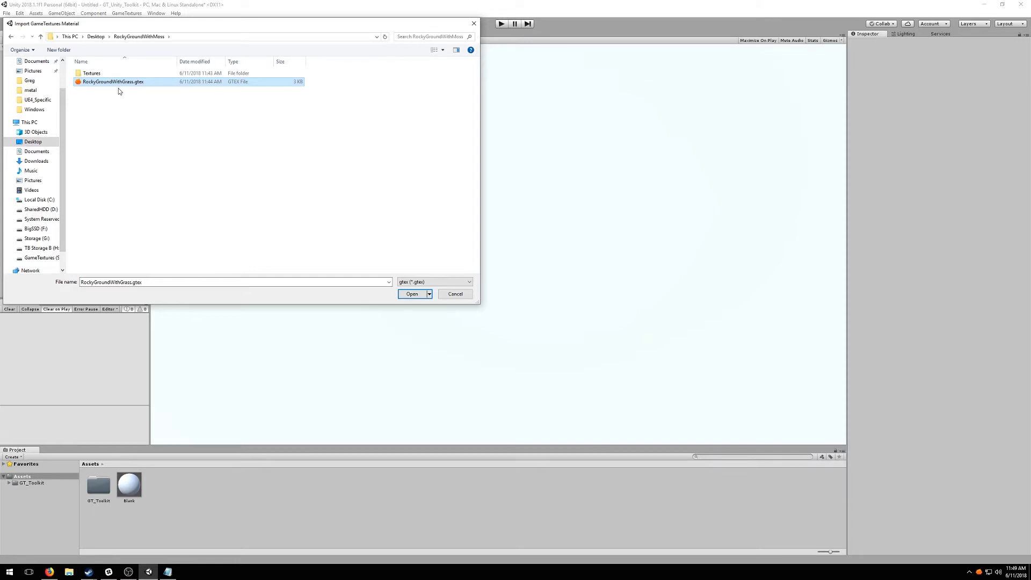
click(412, 294)
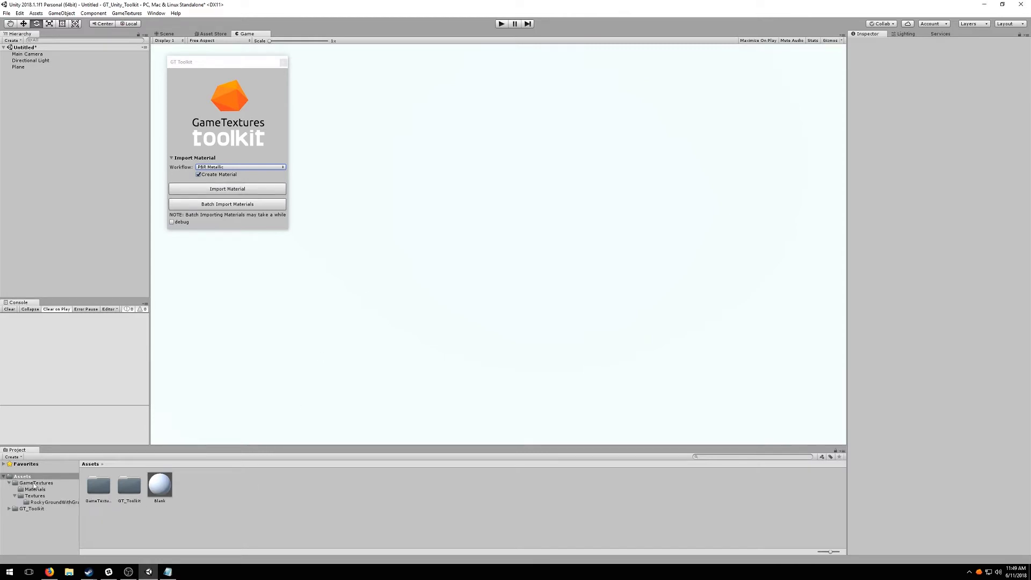
- Browse GameTextures > Textures > RockyGroundWithGrass and inspect its texture maps, including the height map
click(34, 483)
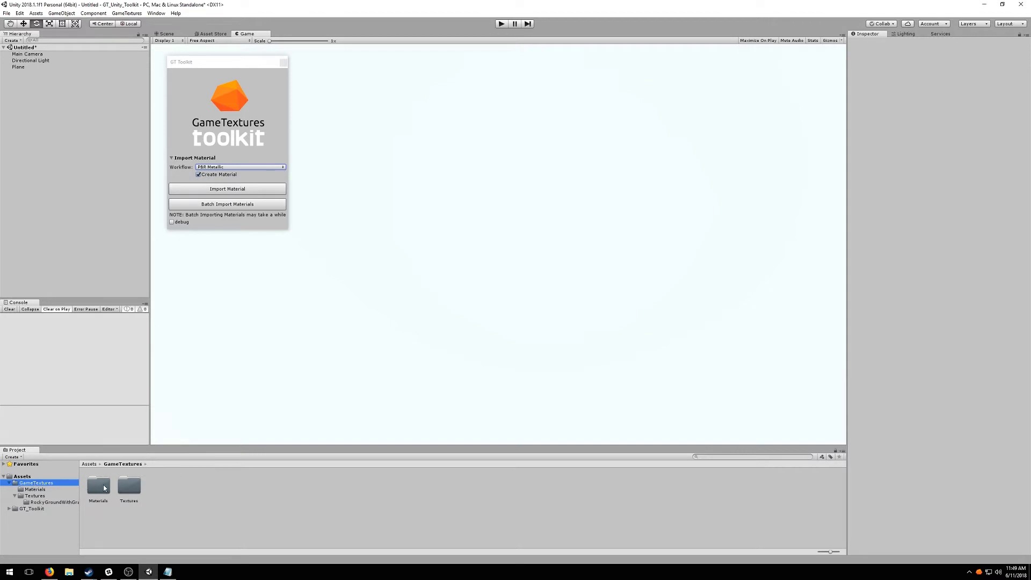
double_click(131, 486)
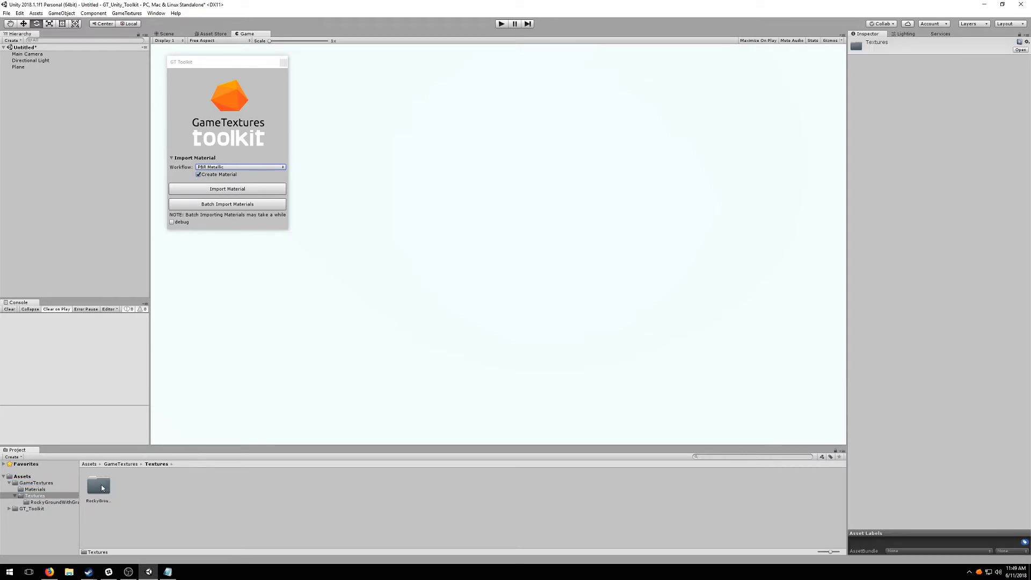
double_click(103, 488)
click(98, 486)
click(129, 486)
click(160, 486)
click(187, 487)
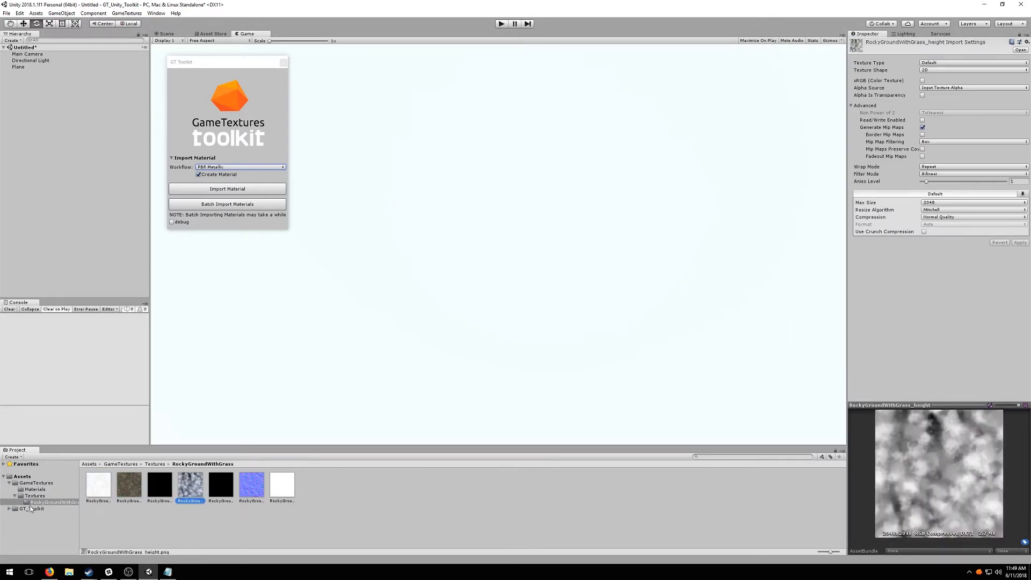
- Select the RockyGroundWithGrass_metallic material and apply it to the Plane
click(35, 489)
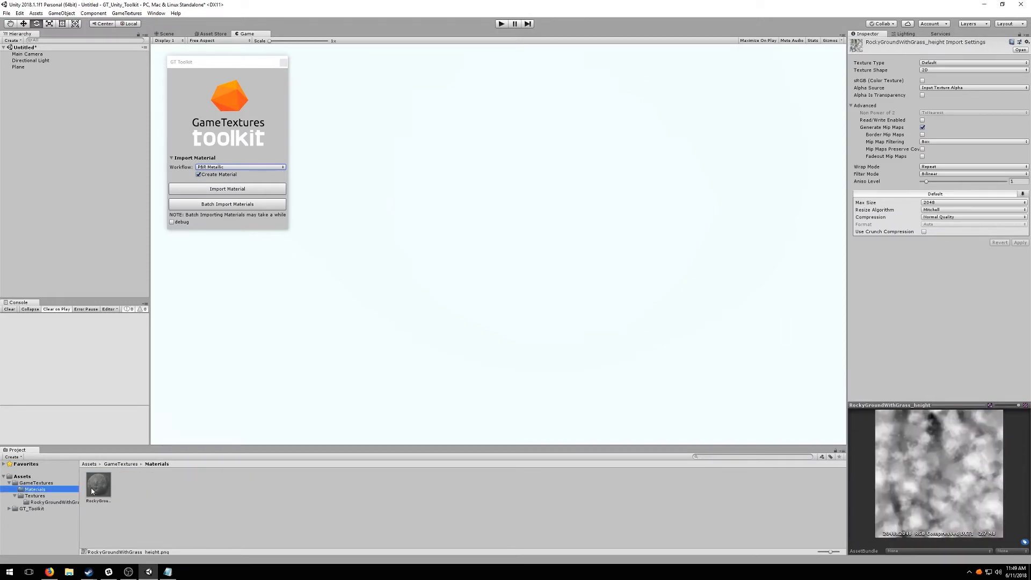
click(97, 490)
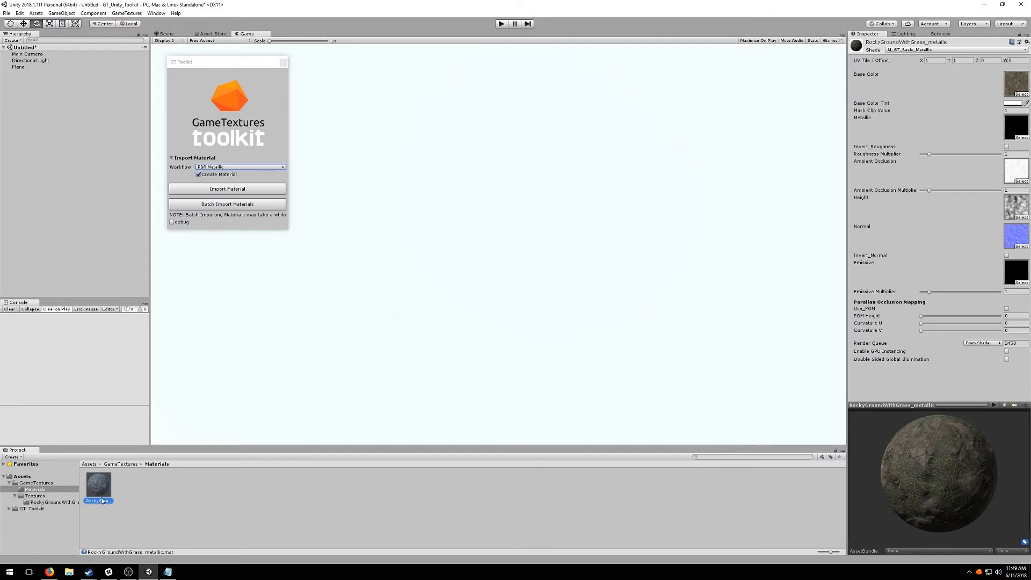
drag(98, 490, 19, 69)
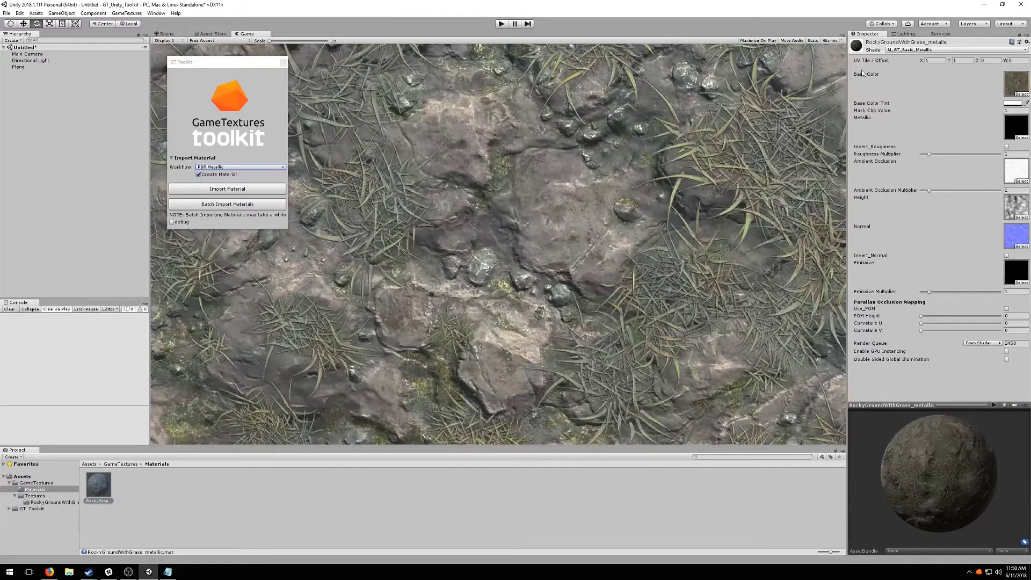
- Set the ground material's UV tiling to 2 × 2
click(936, 60)
text(2)
key(Tab)
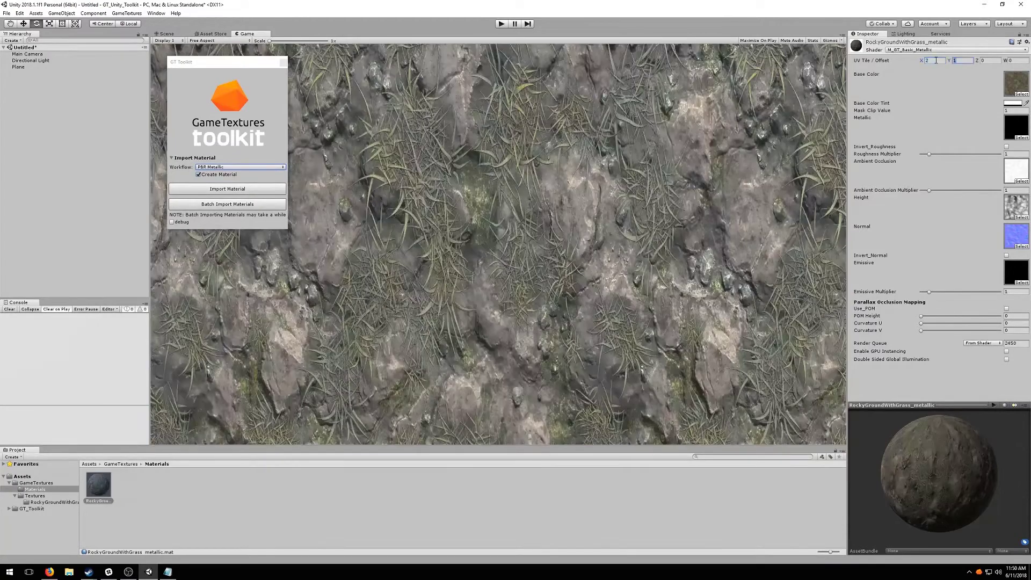
text(2)
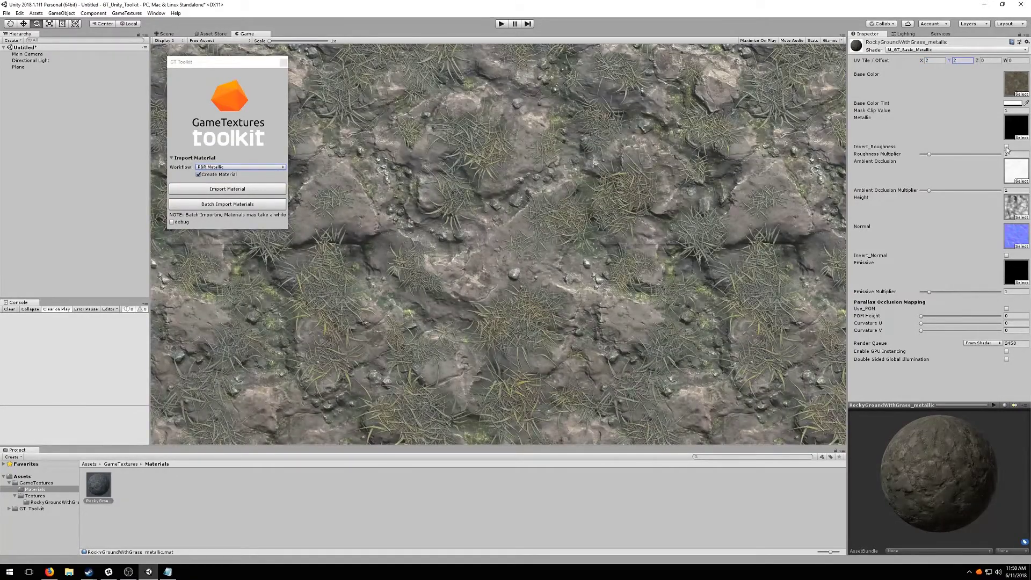
- Compare the glossy roughness option, then set the Roughness Multiplier back to 1
click(1006, 147)
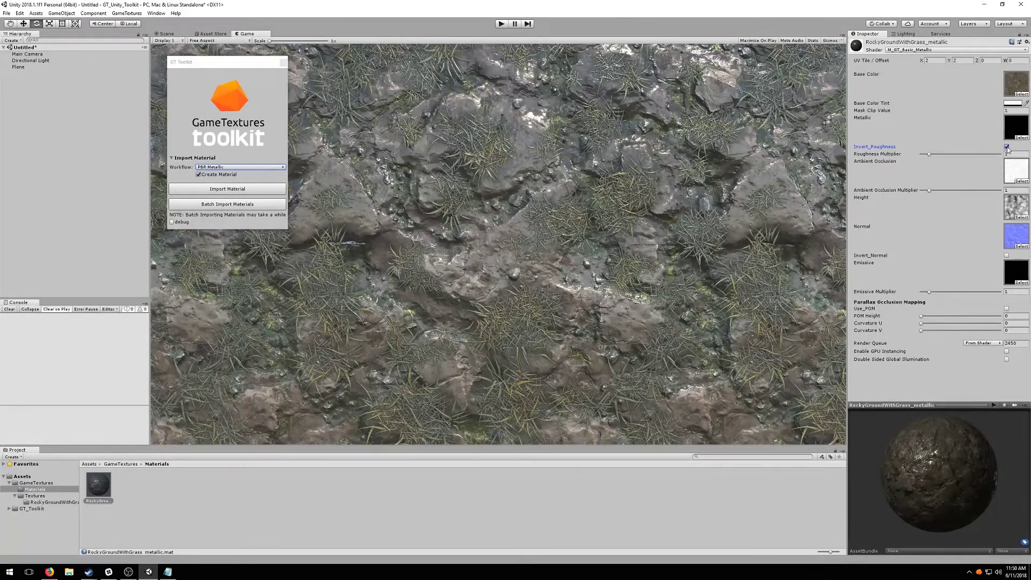
click(1007, 148)
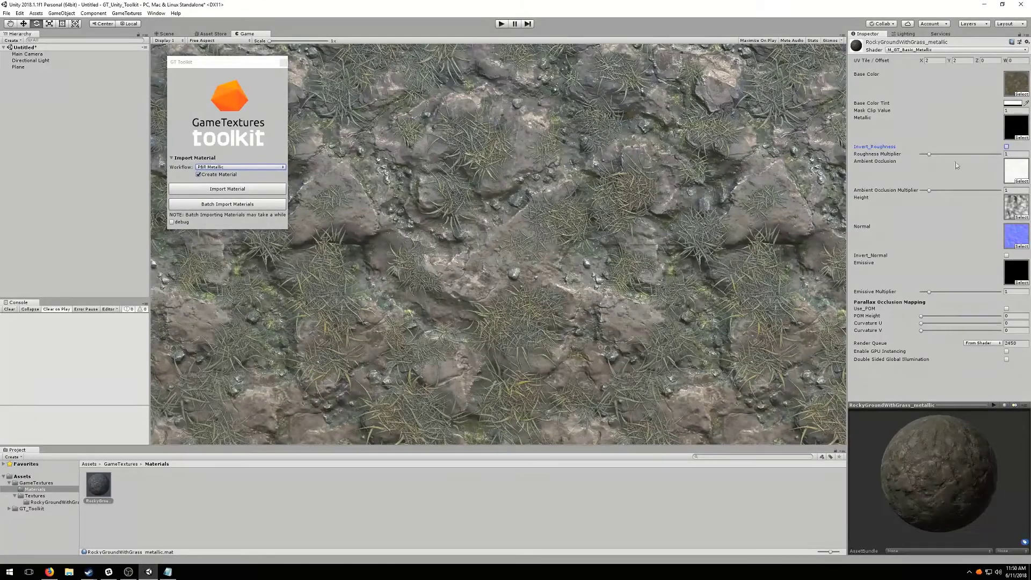
drag(929, 153, 938, 154)
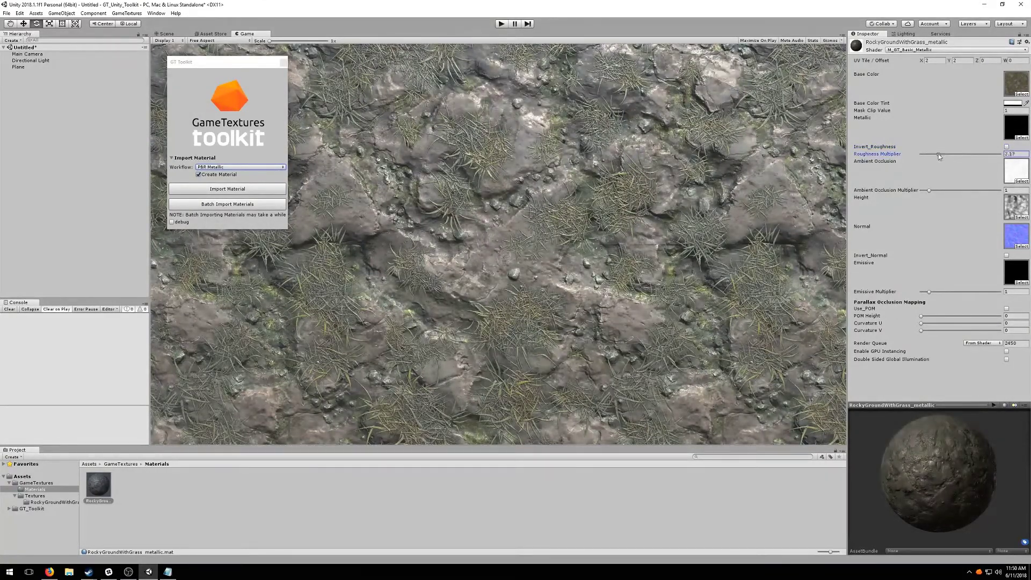
click(1015, 154)
text(1)
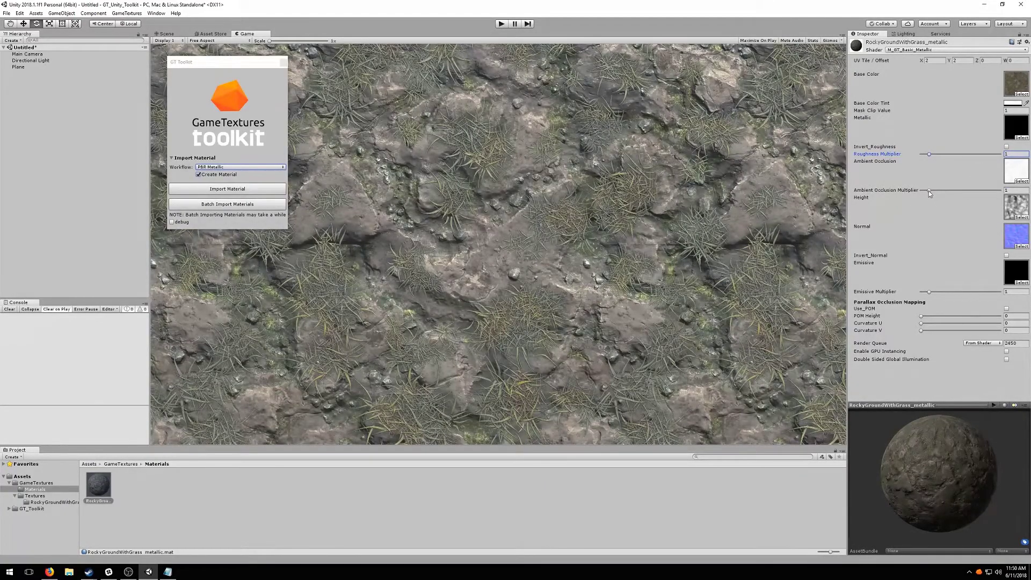
- Set Ambient Occlusion Multiplier to 1, leave Invert_Normal off after testing, and enable Use_POM
mouse_move(929, 191)
mouse_down()
mouse_move(953, 191)
mouse_move(924, 191)
mouse_move(932, 191)
mouse_up()
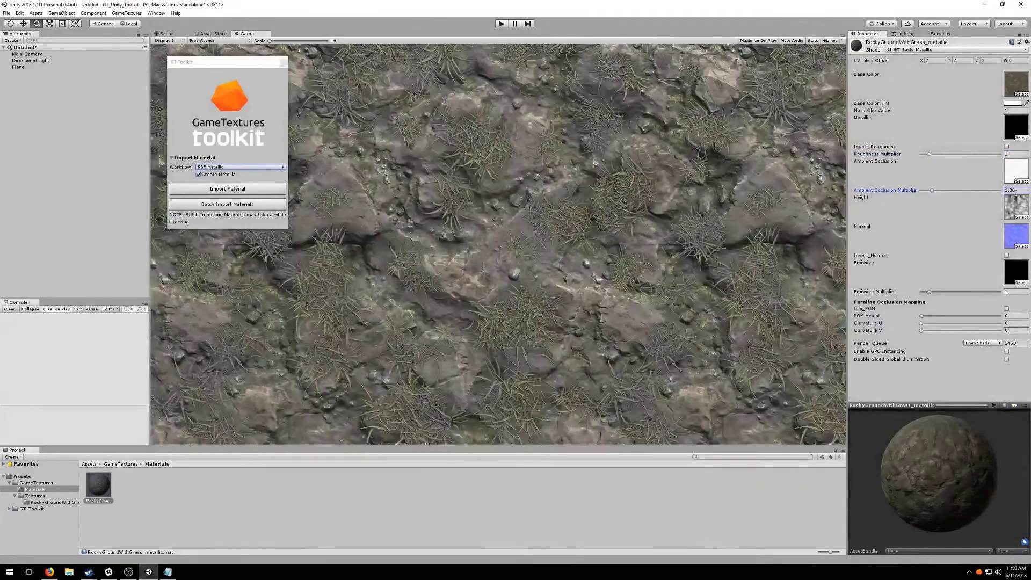
click(1020, 191)
text(1)
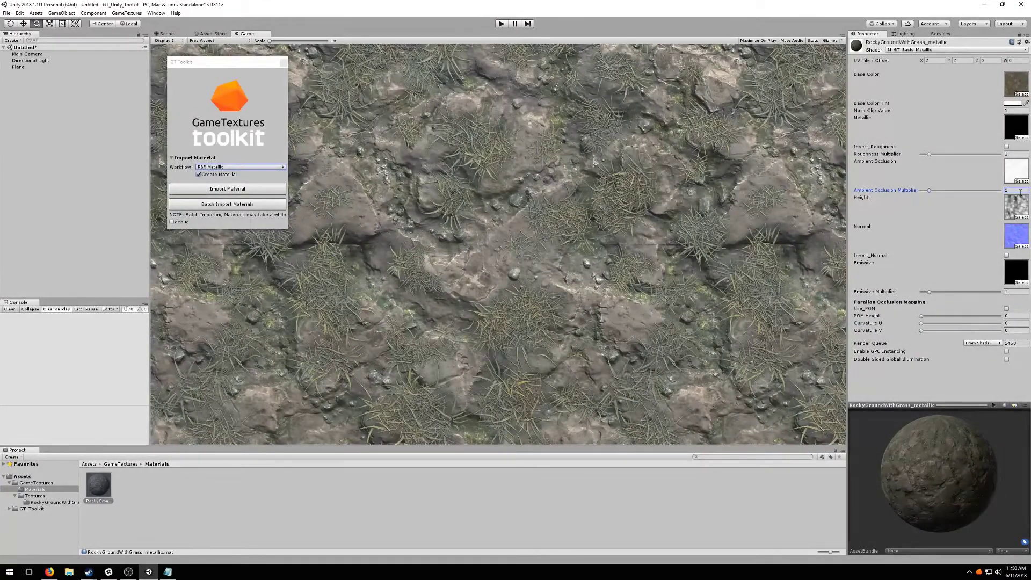
click(1007, 255)
click(1007, 255)
click(1006, 309)
- Raise the POM Height to about 0.281, then start Batch Import Materials
drag(922, 318, 944, 314)
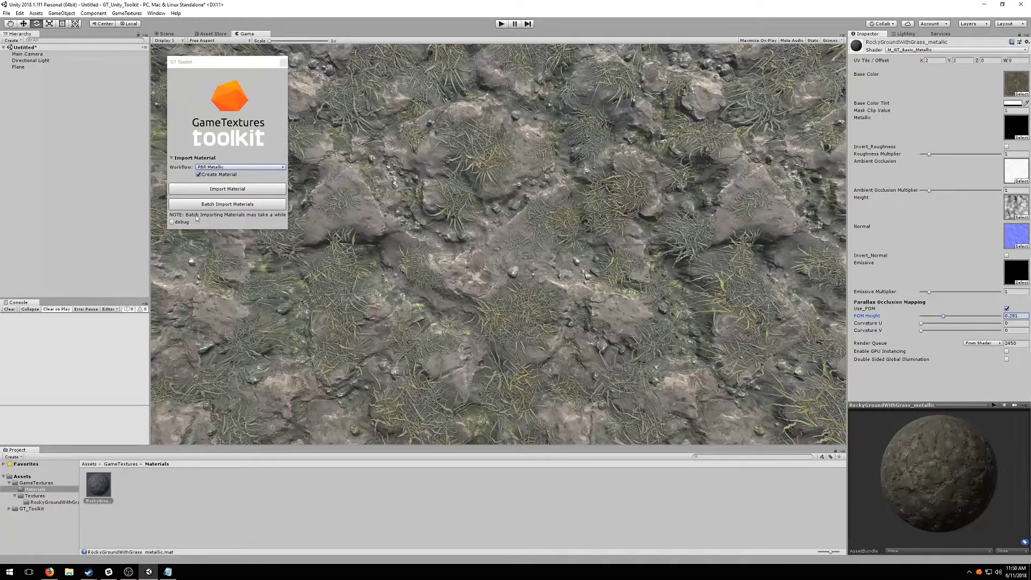
click(230, 207)
- Start a batch material import and browse the dialog to the Desktop's BatchTest folder
click(230, 207)
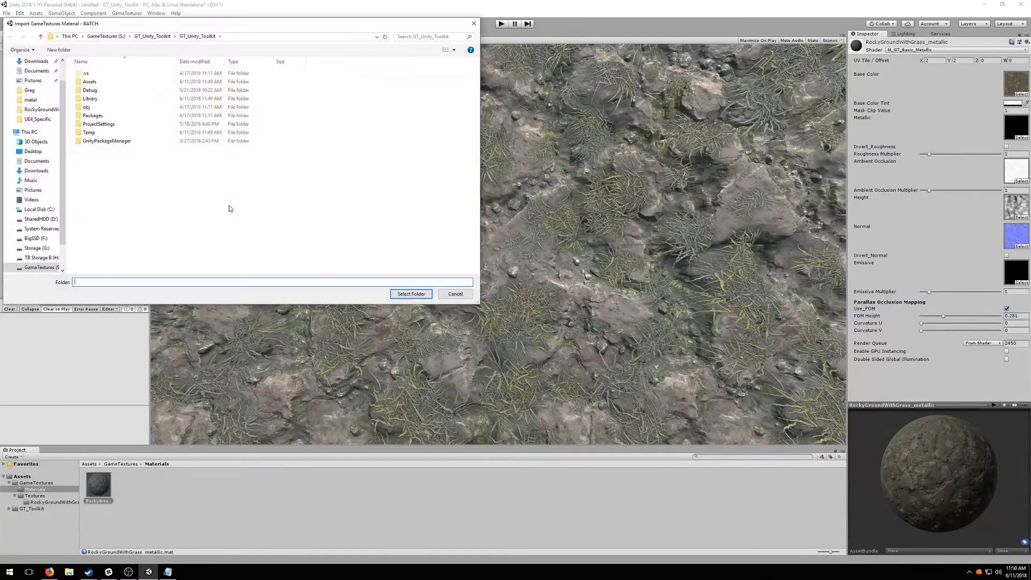
click(29, 132)
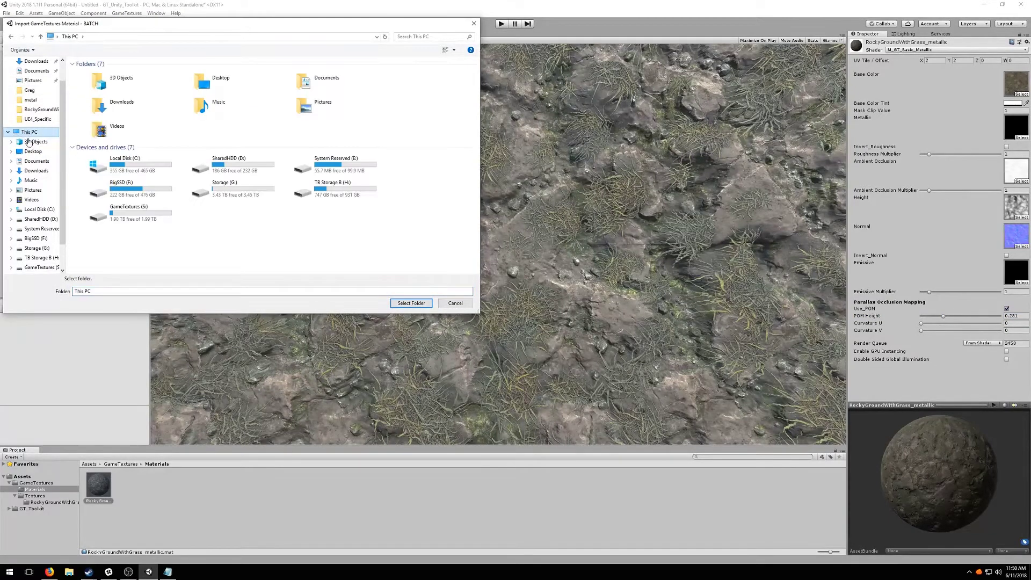
click(33, 151)
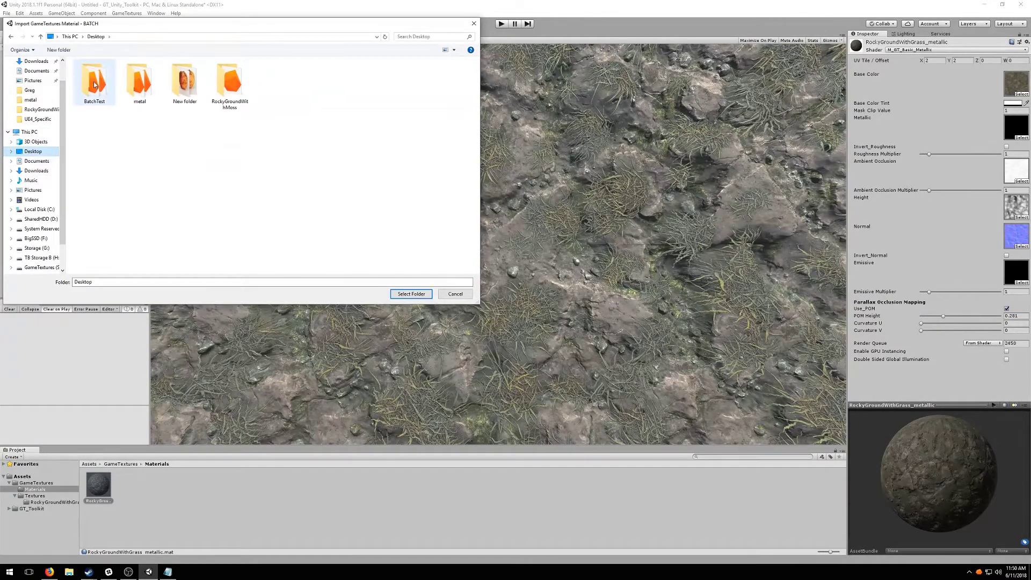
double_click(94, 84)
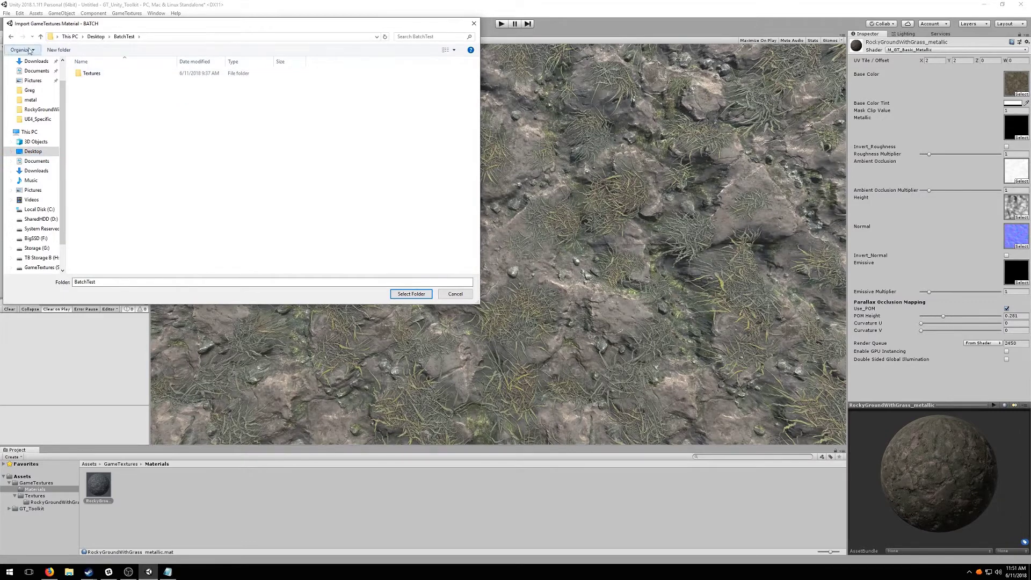
click(11, 37)
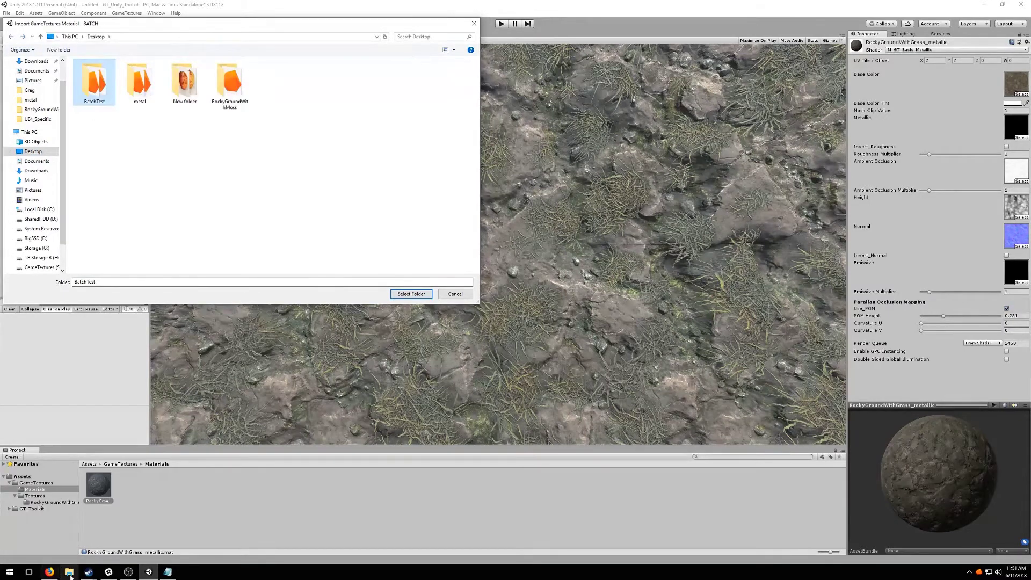
- Check the BatchTest .gtex files, such as RandomRockWall.gtex, in File Explorer, then close it
click(69, 571)
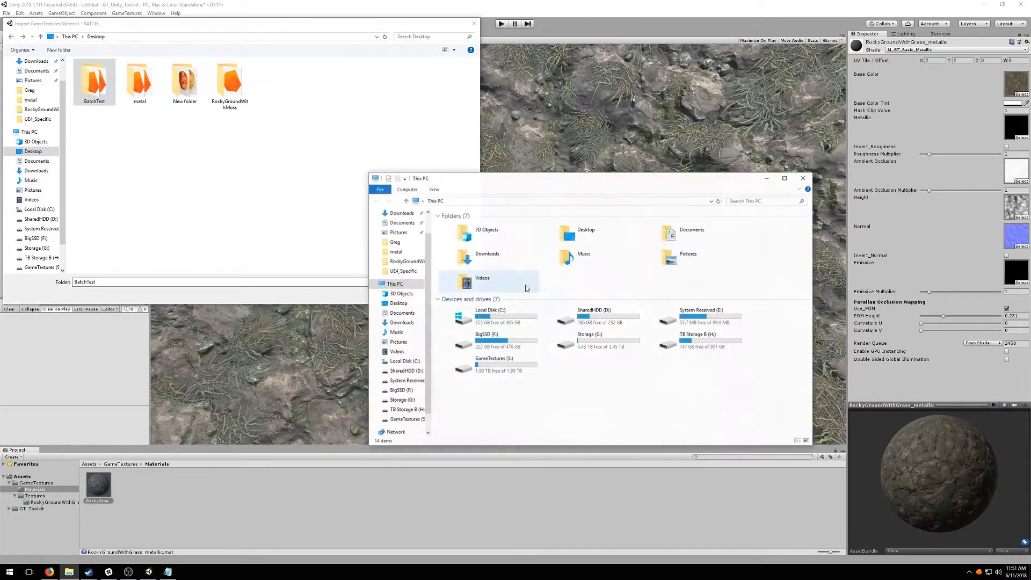
click(397, 294)
click(397, 303)
double_click(461, 232)
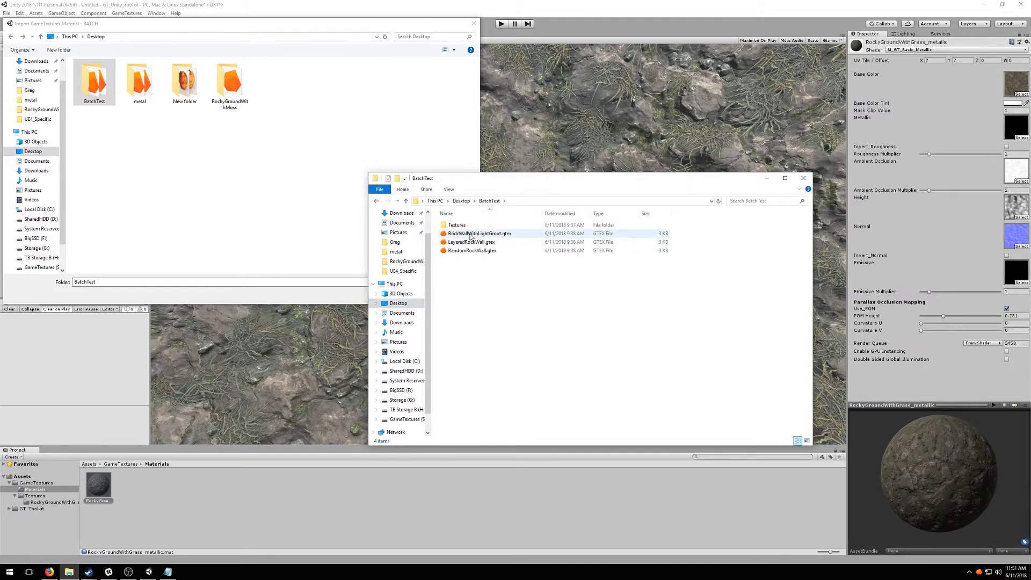
click(473, 251)
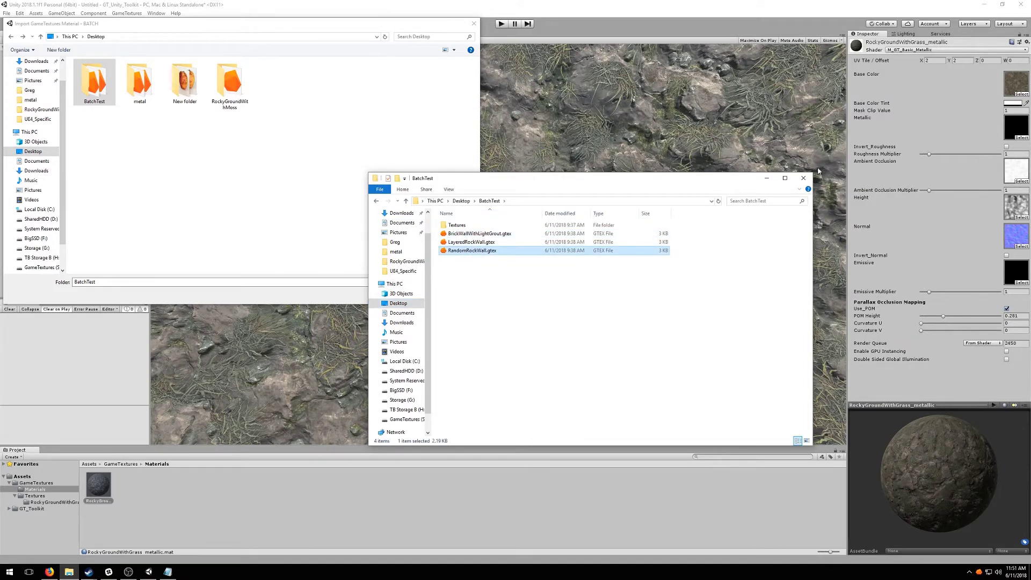
click(804, 179)
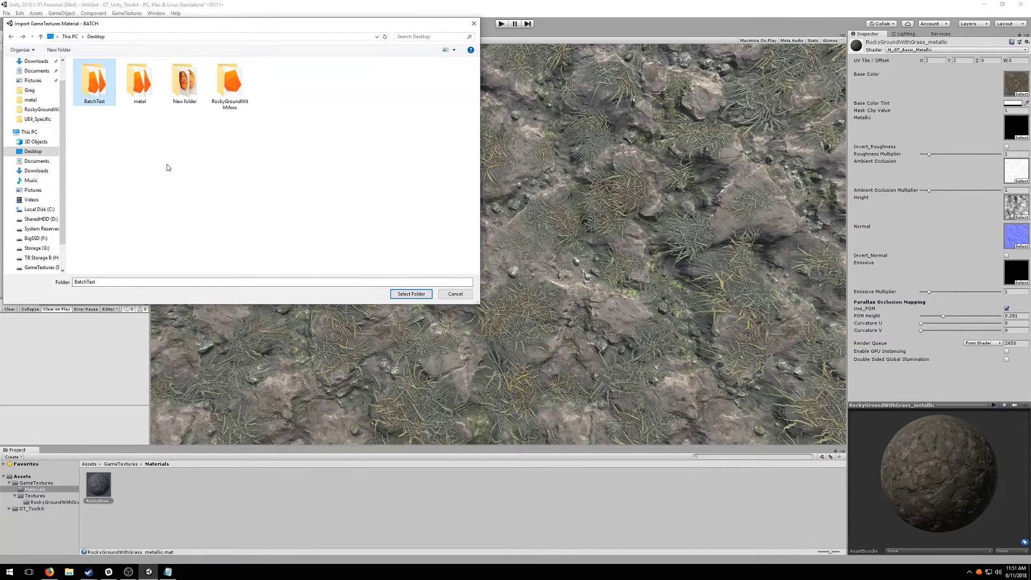
- Confirm BatchTest as the folder to import its three wall materials
click(409, 295)
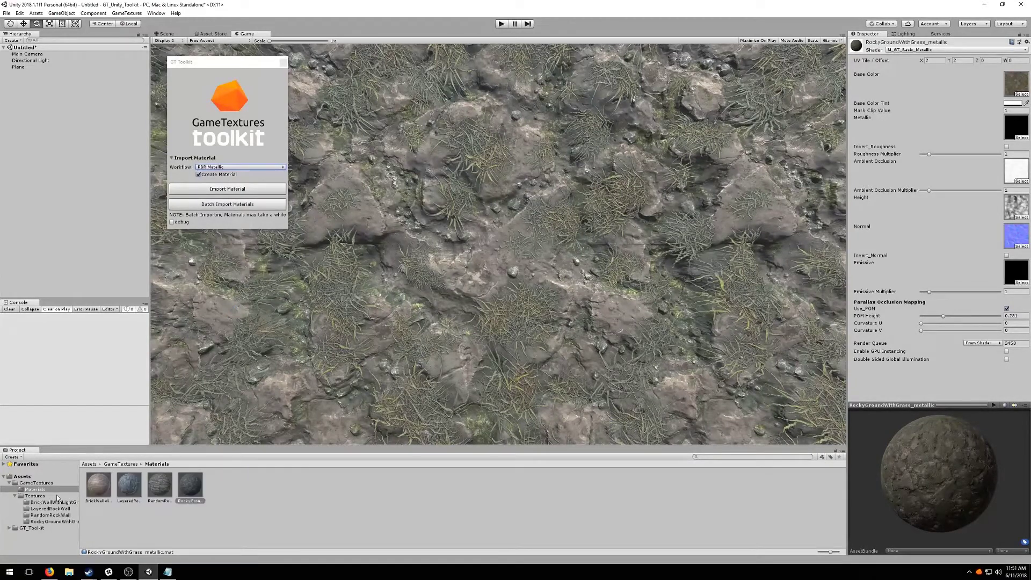
- Apply BrickWallWithLightGrout to the Plane and set its horizontal UV tiling to 2
click(96, 486)
click(129, 489)
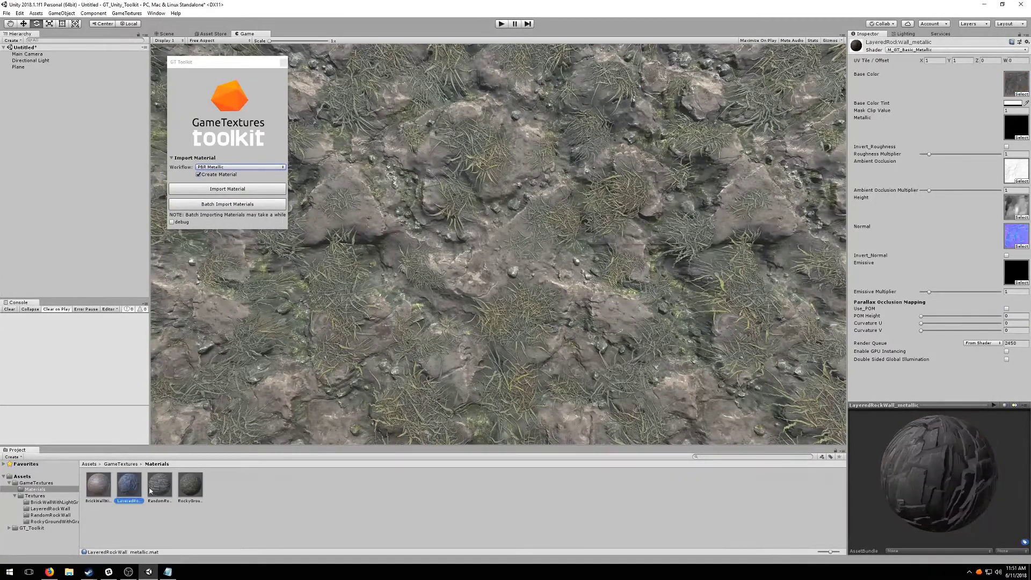
click(156, 489)
click(135, 494)
drag(100, 486, 19, 69)
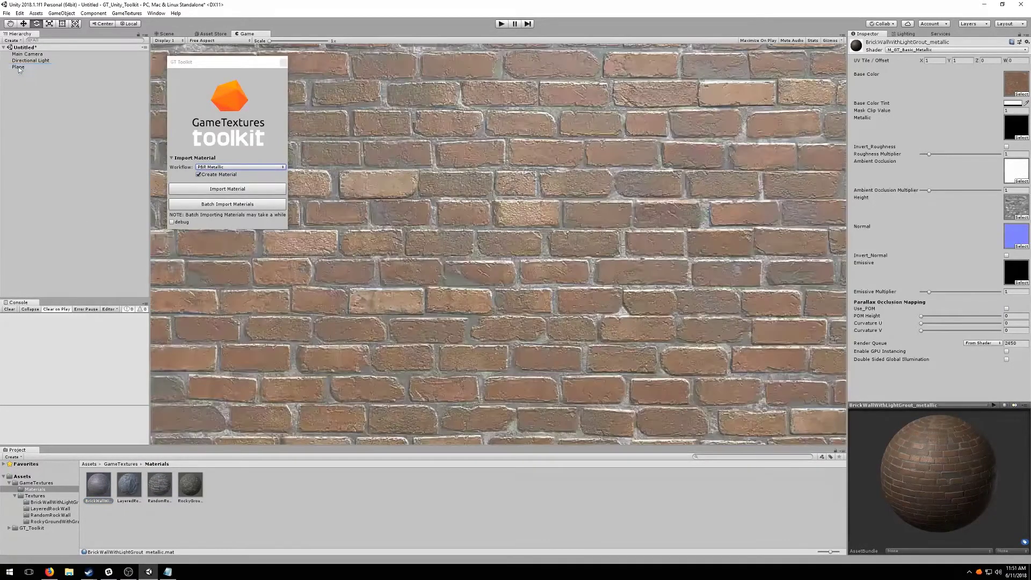
click(938, 60)
text(2)
key(Tab)
text(2)
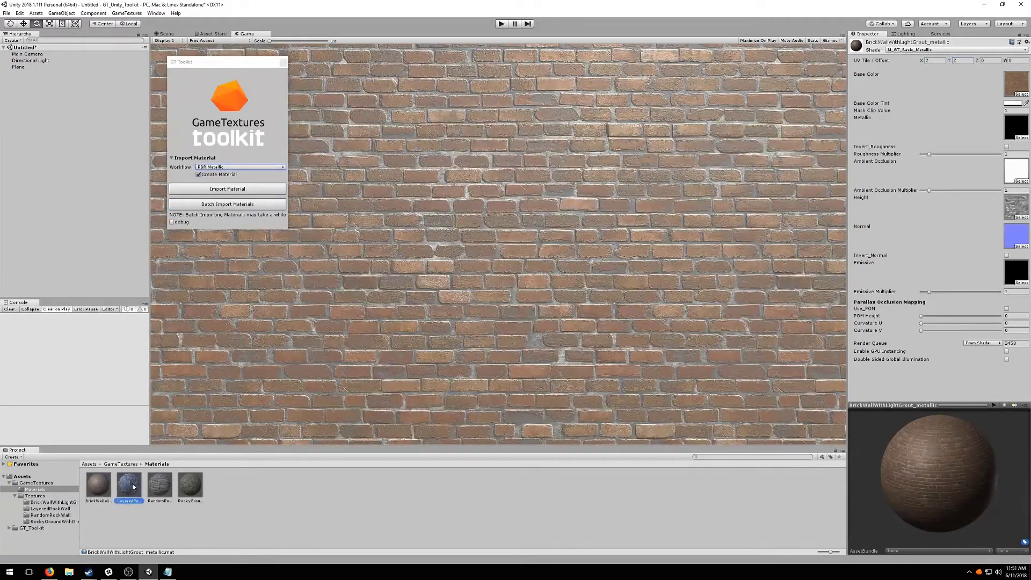
- Apply LayeredRockWall to the Plane with Use_POM on and POM height 0.235
drag(99, 485, 20, 69)
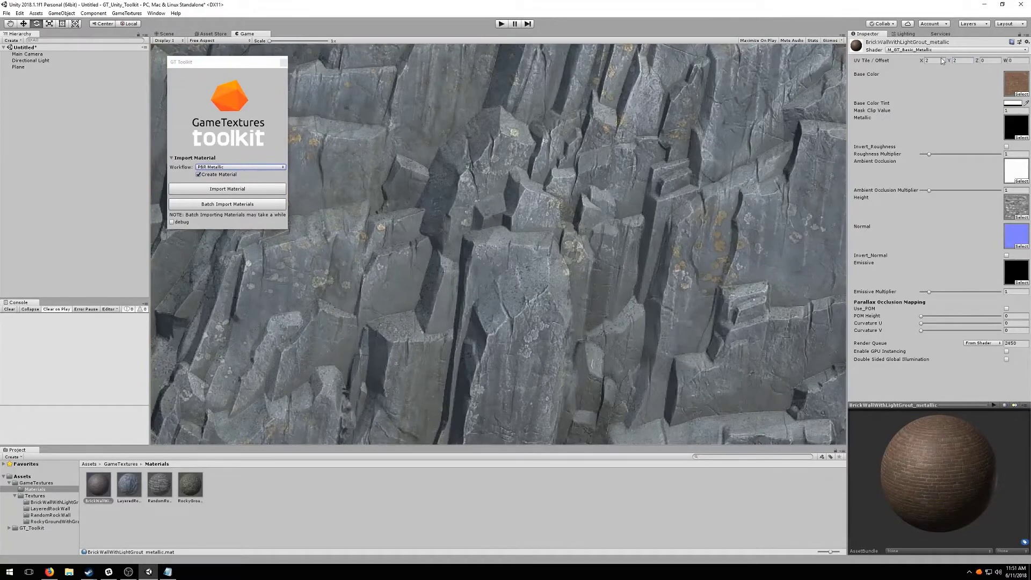
click(129, 485)
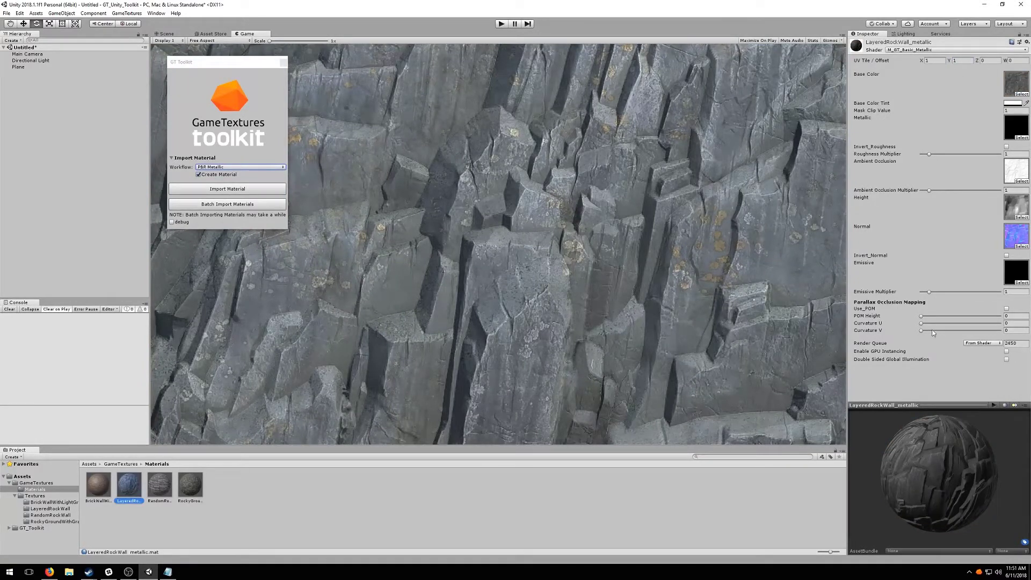
click(1007, 309)
drag(922, 319, 940, 318)
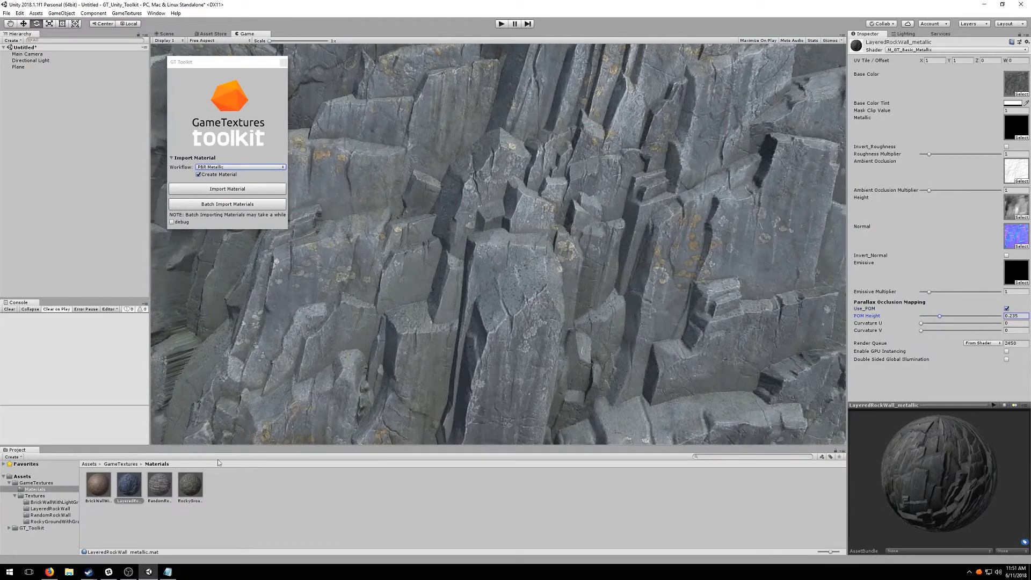
- Apply RandomRockWall to the Plane, tiled 2 × 2 with POM height 0.072
drag(168, 476, 20, 69)
click(933, 58)
text(2)
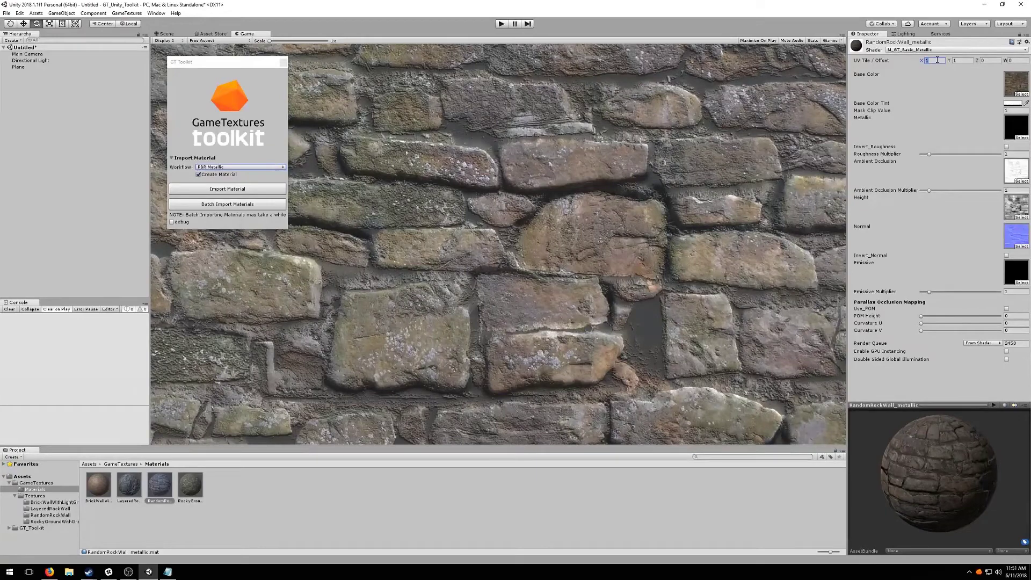
key(Tab)
text(2)
key(Tab)
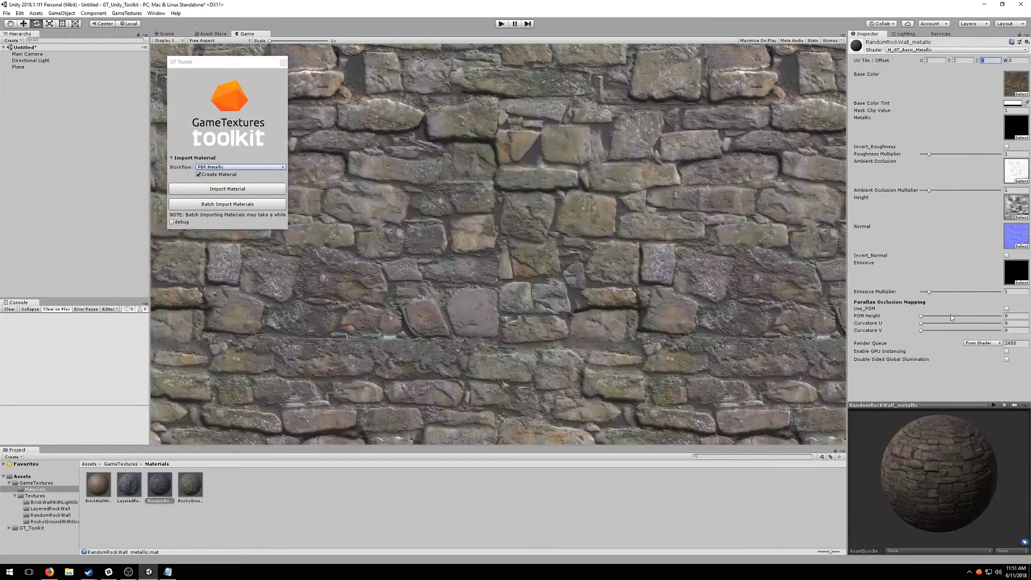
click(1007, 308)
drag(922, 317, 927, 318)
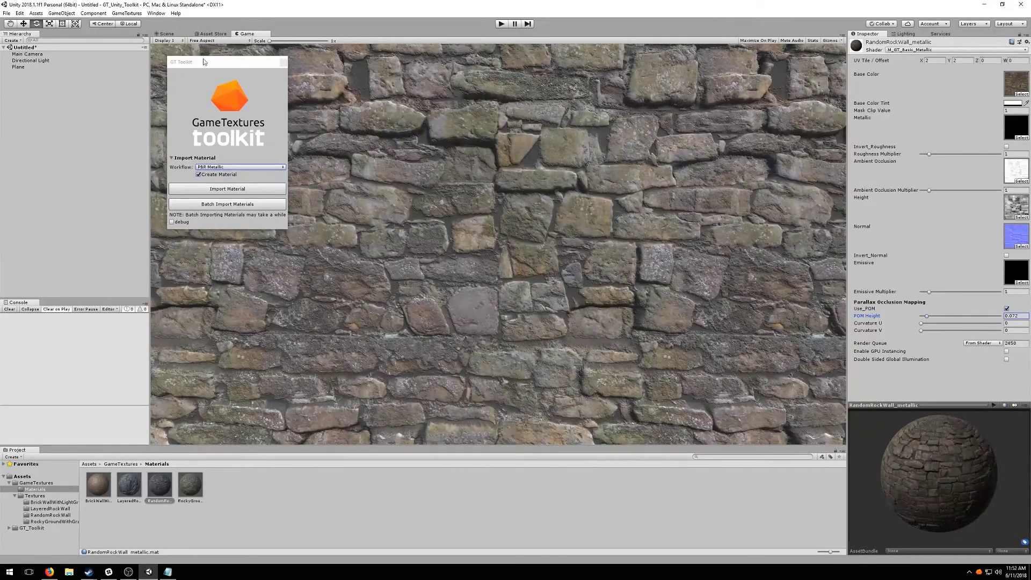
drag(204, 62, 198, 56)
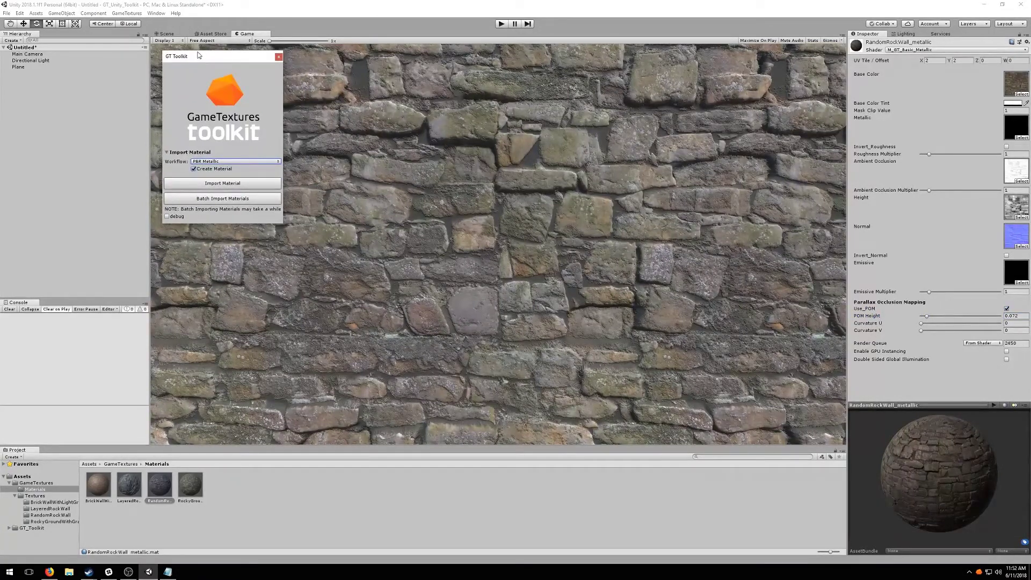